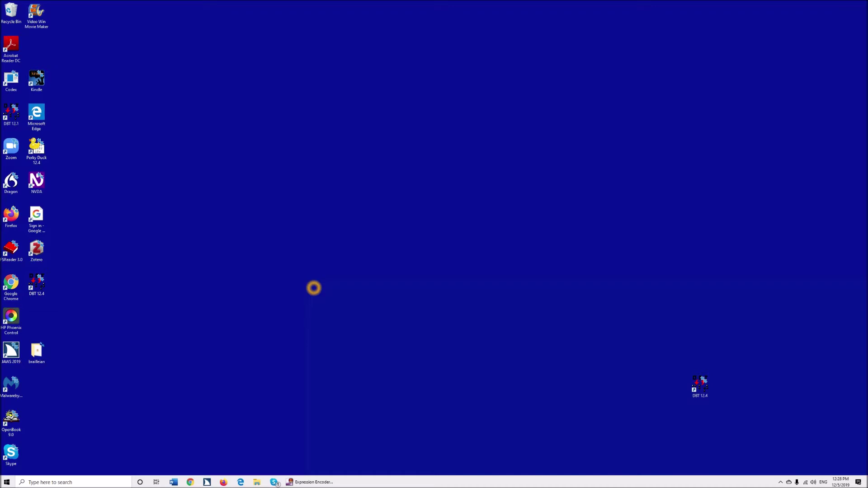
Step: Open the recent DOC120419 history exam PDF from File Explorer's Recent files
key("super+e")
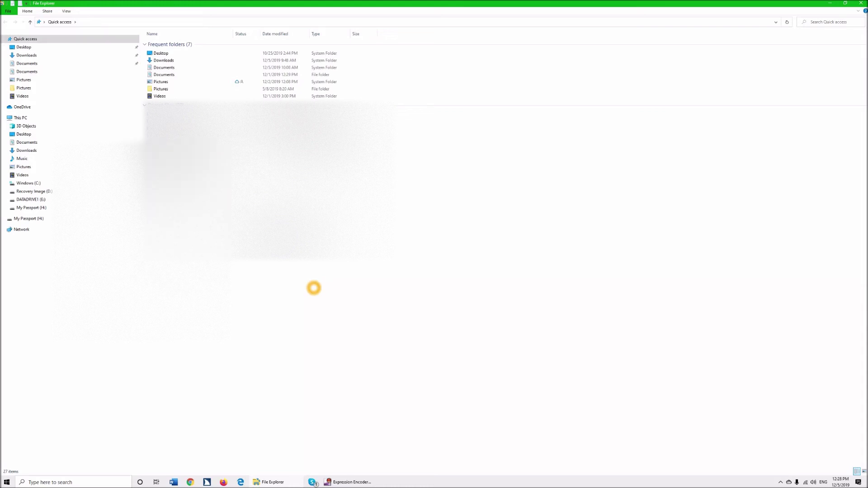
key("Down")
key("Down")
key("Down")
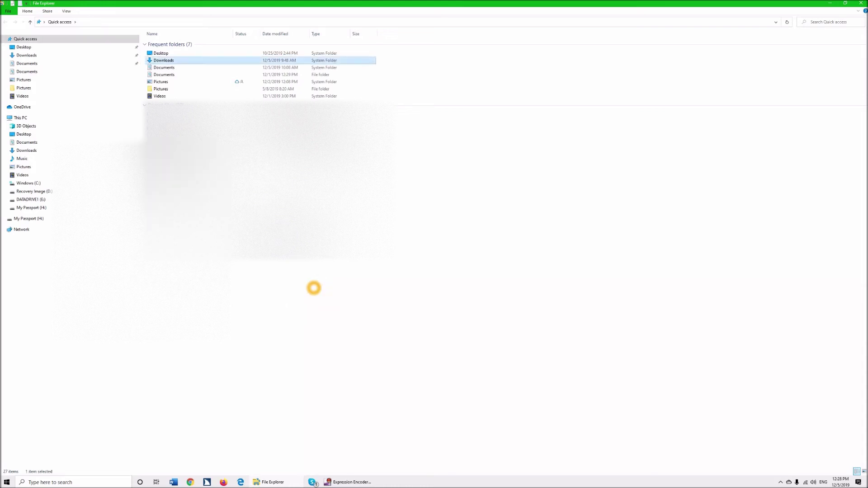
key("Down")
key("Down")
key("Down")
key("Down")
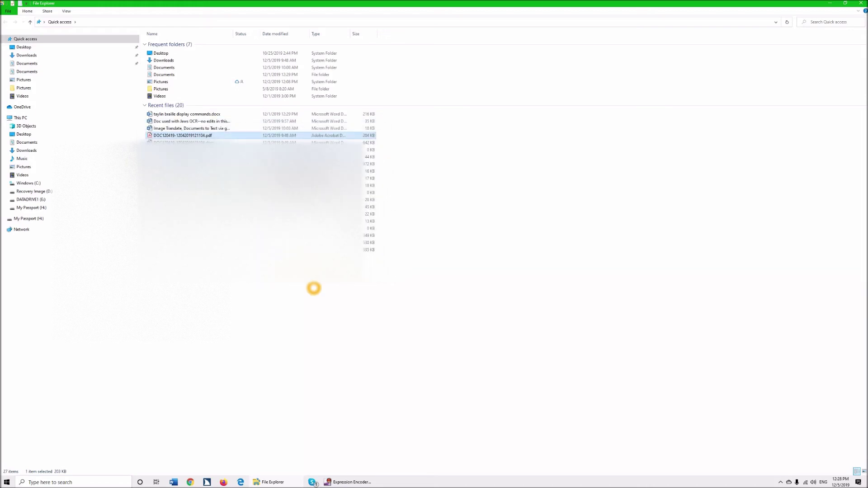
key("Return")
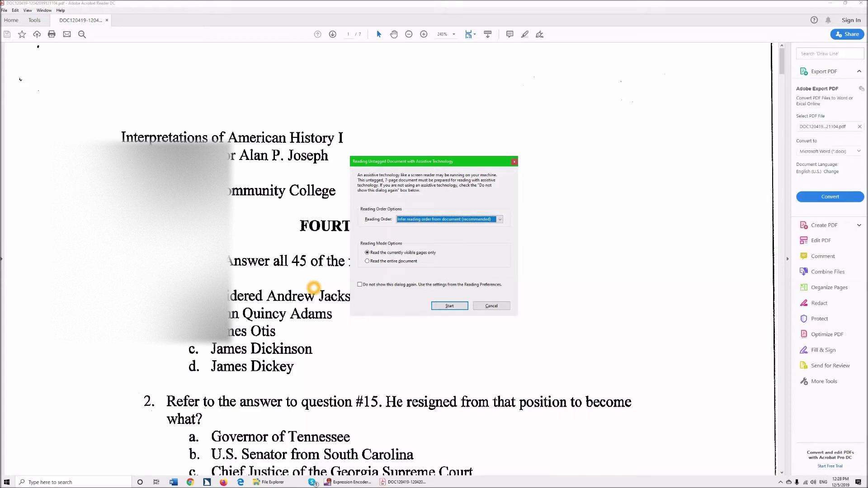
Step: Dismiss the Reading Untagged Document prompt in Acrobat Reader
key("Return")
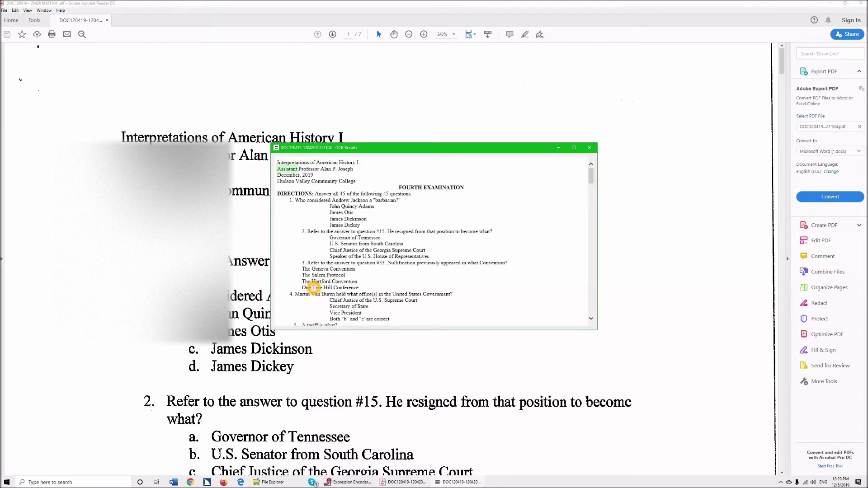
Step: Select all of the recognized exam text in OCR Results and switch over to Word
left_click(313, 287)
key("ctrl+End")
key("ctrl+a")
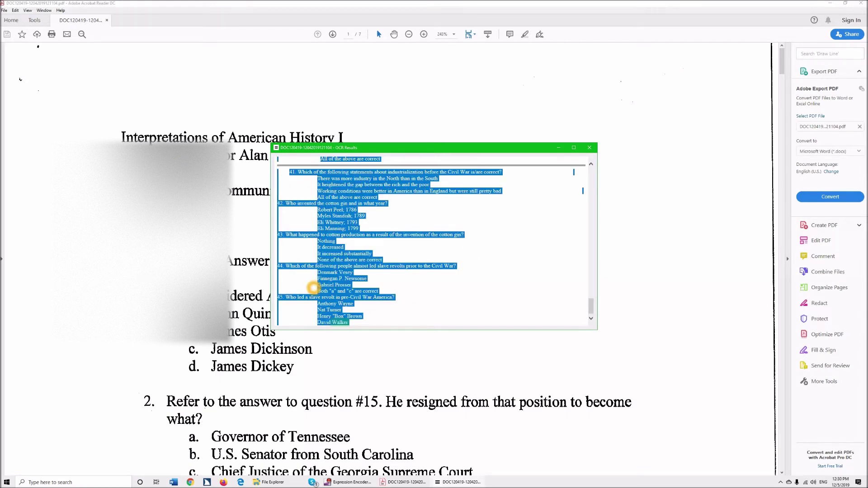
key("super+1")
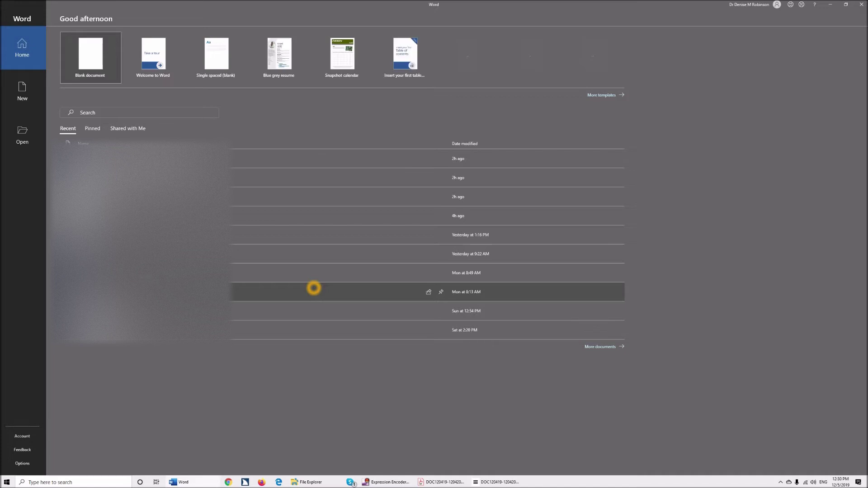
Step: Paste the recognized exam text into a new blank document and return to its start
key("Return")
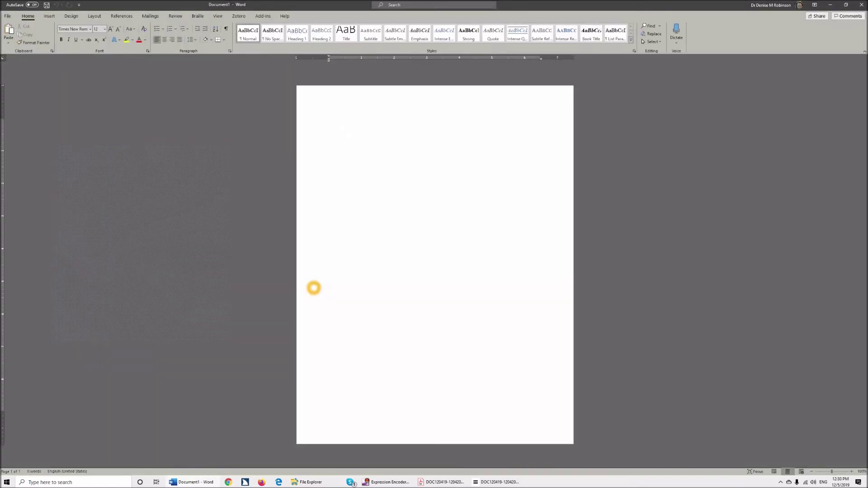
key("ctrl+v")
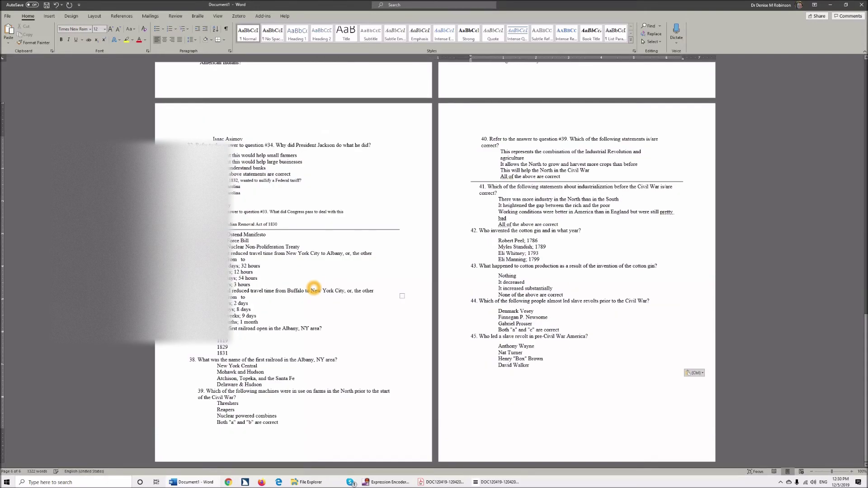
key("ctrl+Home")
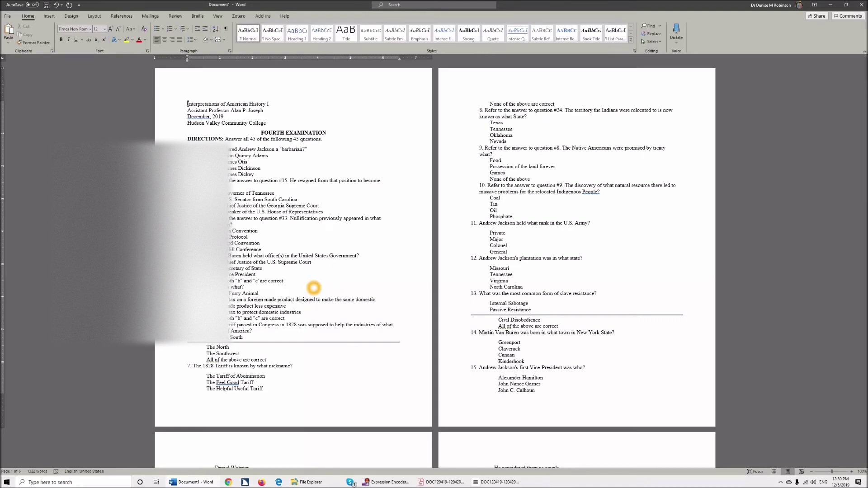
Step: Set the document zoom to Page width
key("alt+v")
key("z")
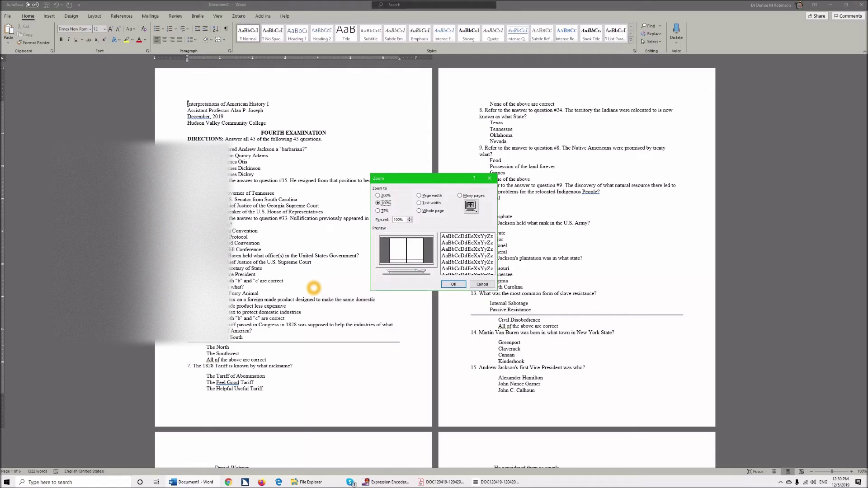
key("alt+p")
key("Return")
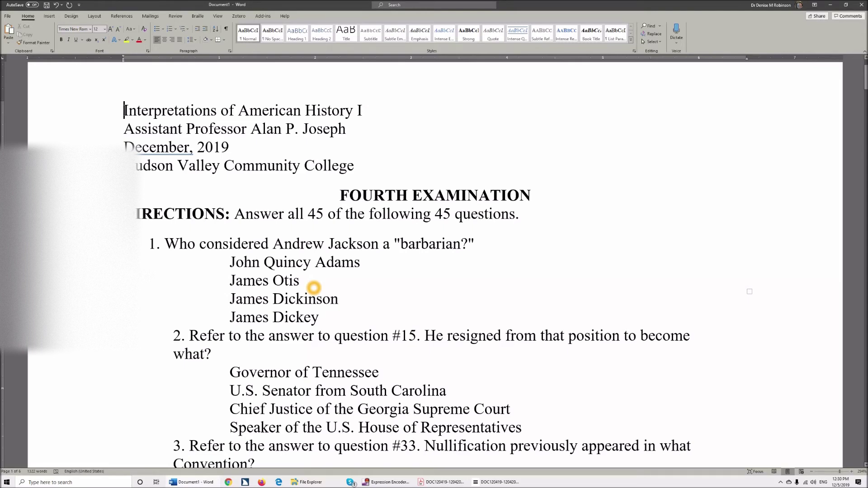
Step: Accept Word's grammar fix so the date line reads 'December 2019', then move down through the header
key("Down")
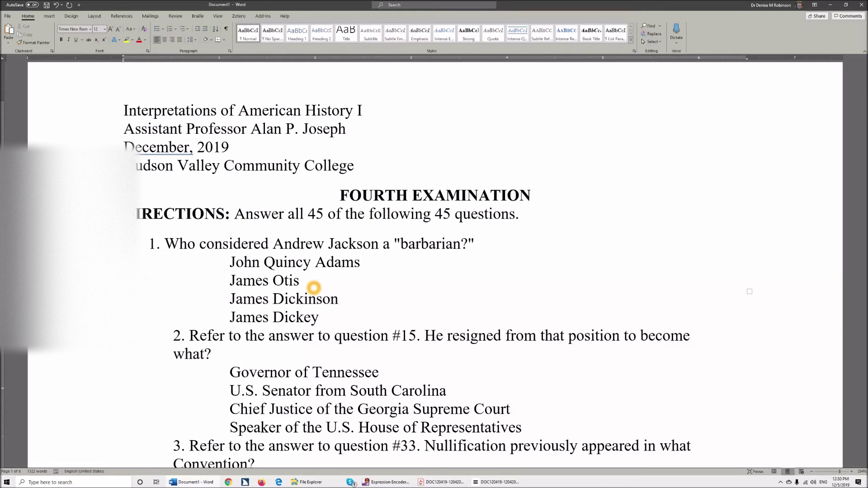
key("Down")
key("shift+F10")
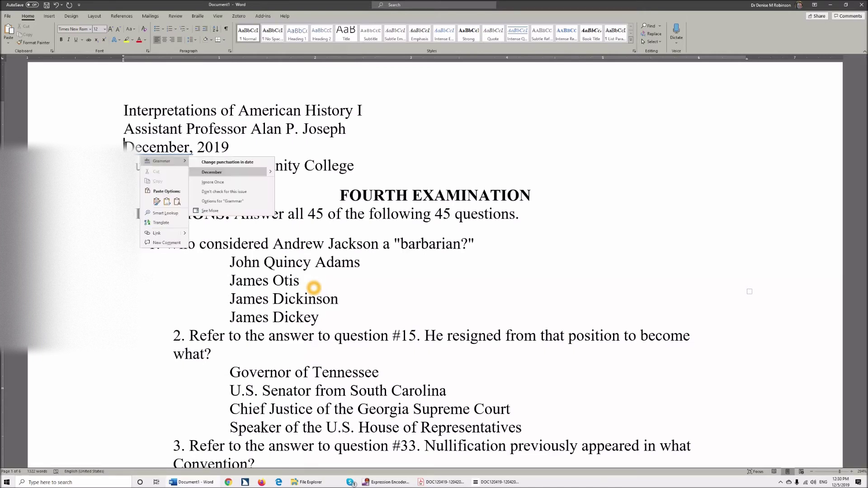
key("Return")
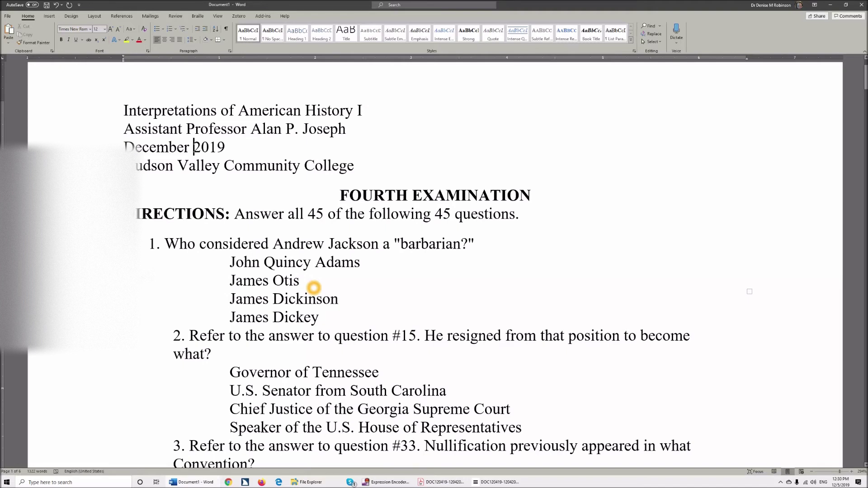
key("Down")
key("Down")
key("Down")
key("Down")
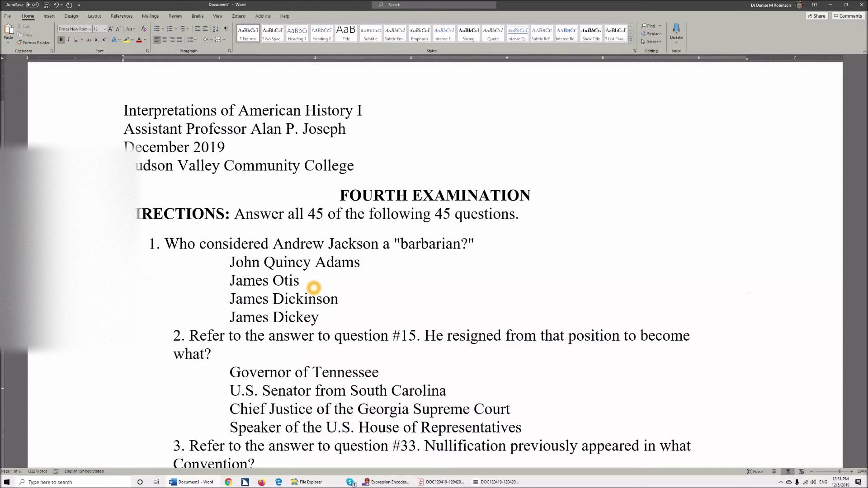
key("Down")
key("Down")
Step: Append 'Multiple choice-underline correct answer with hit home key-ctrl shift right arrow then ctrl u.' to DIRECTIONS
key("Up")
key("End")
type("Mul")
type("ple")
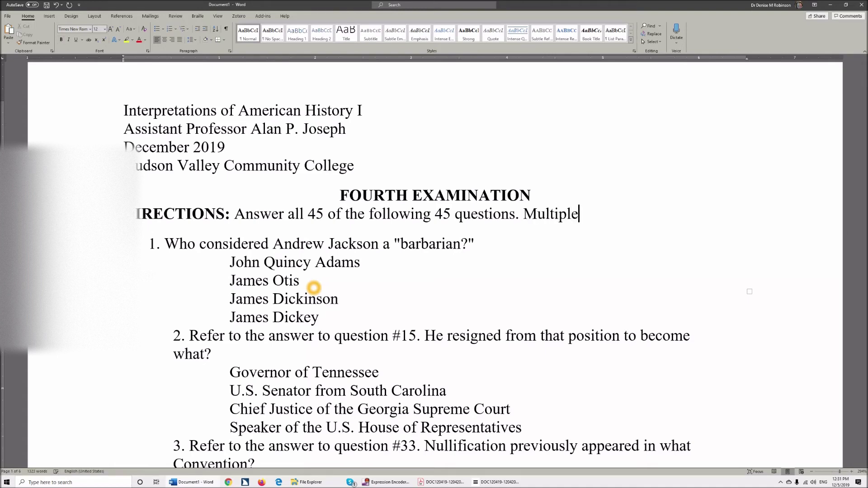
type(" choice-underline correct answer with c")
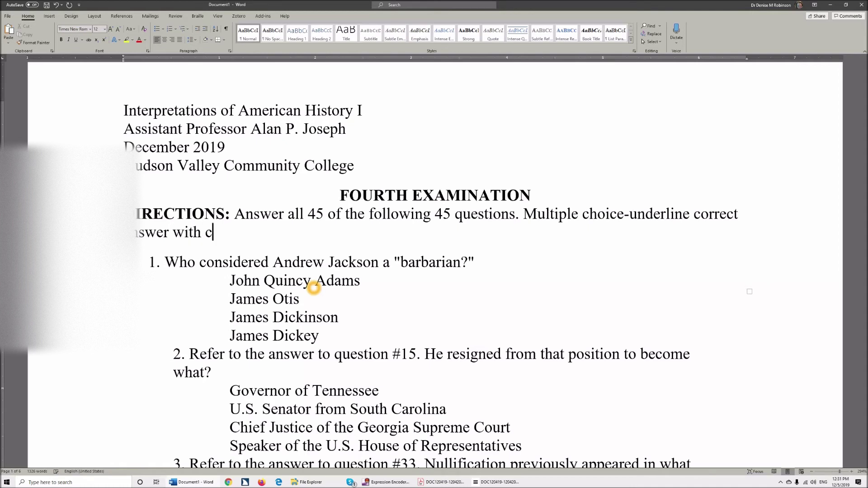
type("trl shift right arro")
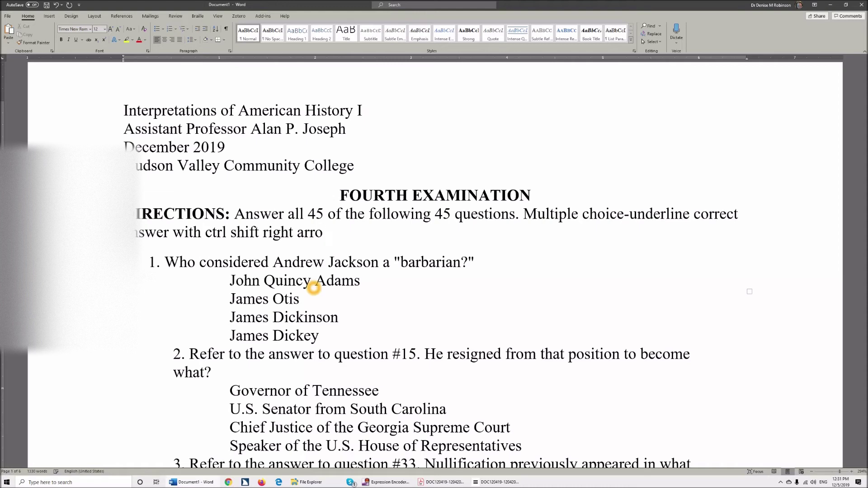
type("w then ctrl u.")
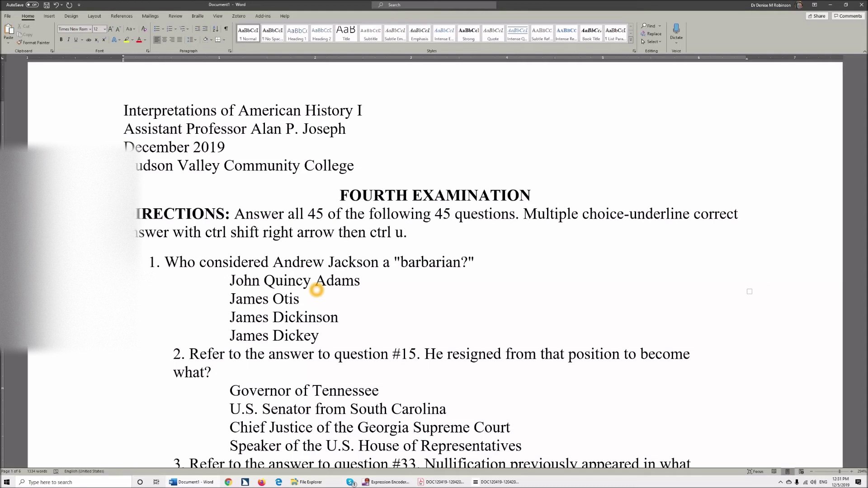
key("ctrl+Left")
key("ctrl+Left")
key("ctrl+Left")
key("ctrl+Left")
key("ctrl+Left")
type("hit home key")
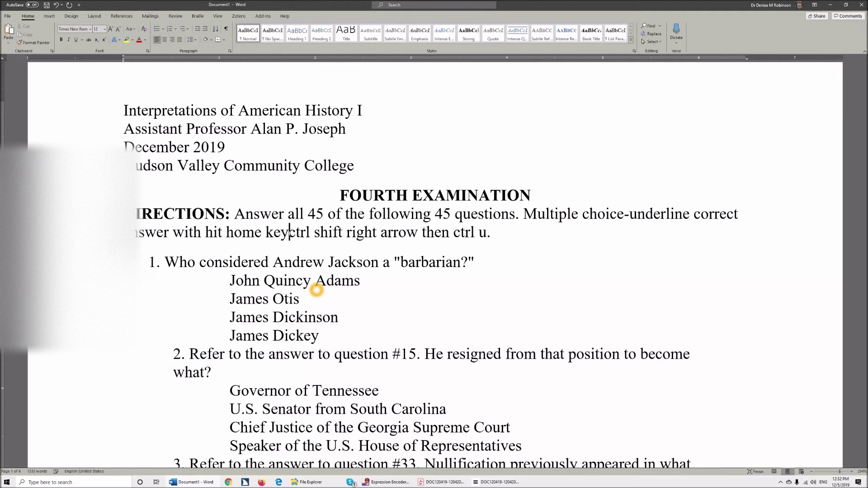
type("-")
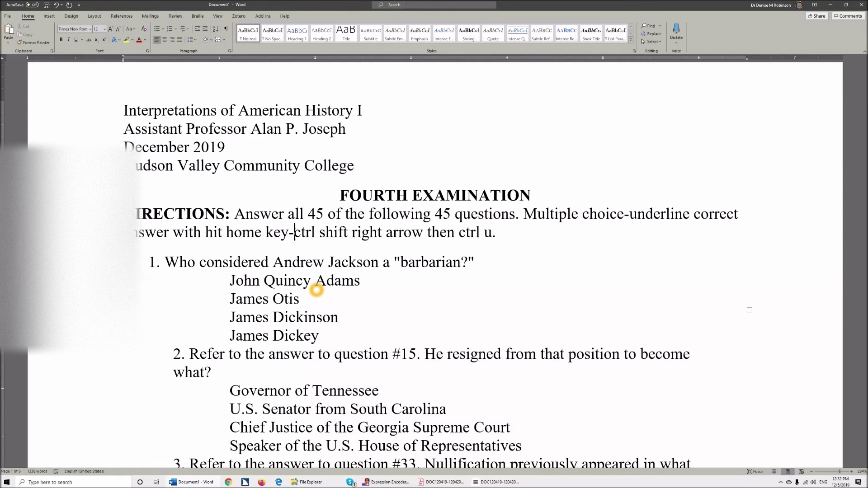
key("Down")
key("Down")
Step: Select and underline the 'John Quincy Adams' choice in question 1, then move on to question 2
key("Home")
key("ctrl+shift+Right")
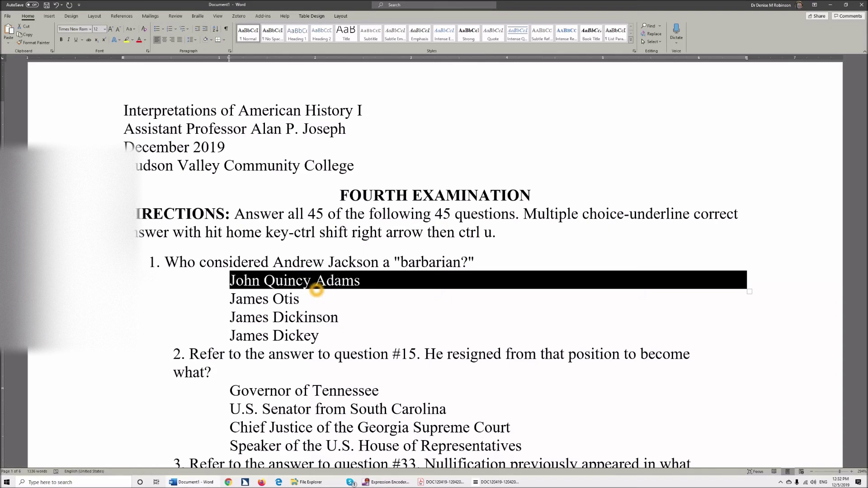
key("Home")
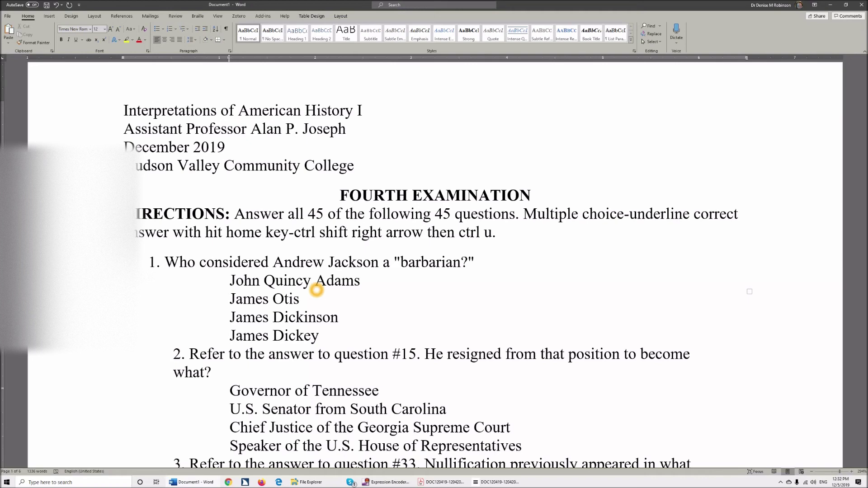
key("ctrl+shift+Right")
key("ctrl+shift+Right")
key("ctrl+shift+Right")
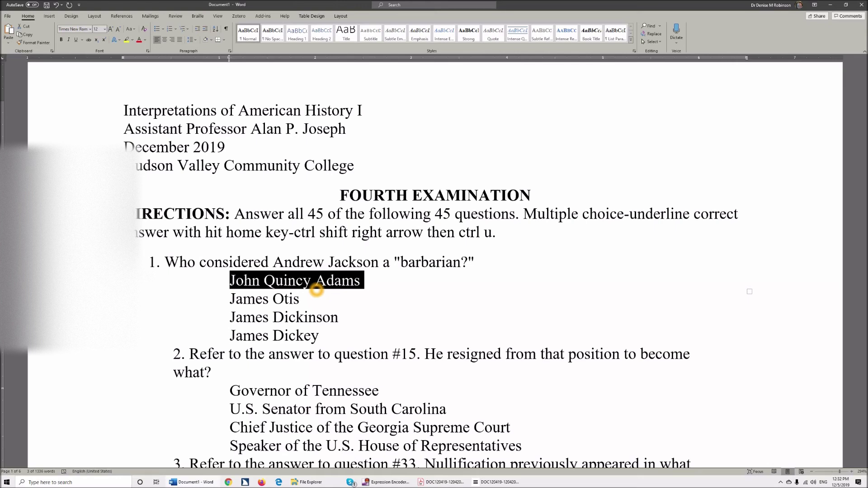
key("ctrl+u")
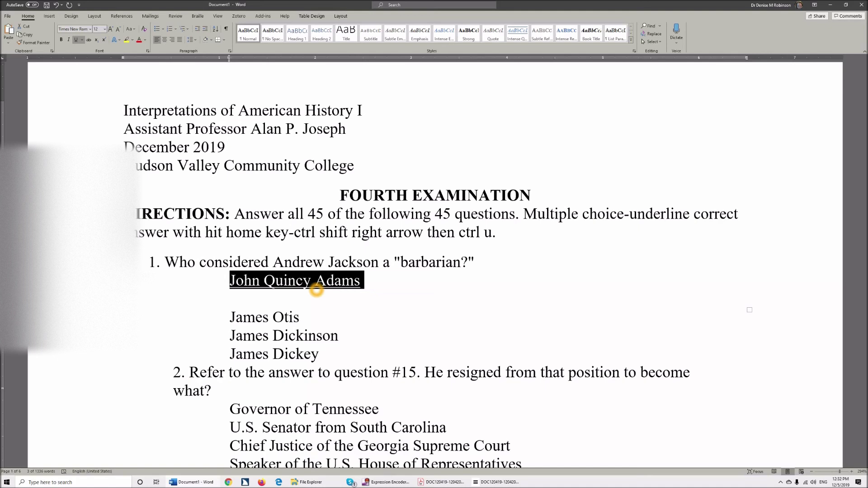
key("Down")
key("Down")
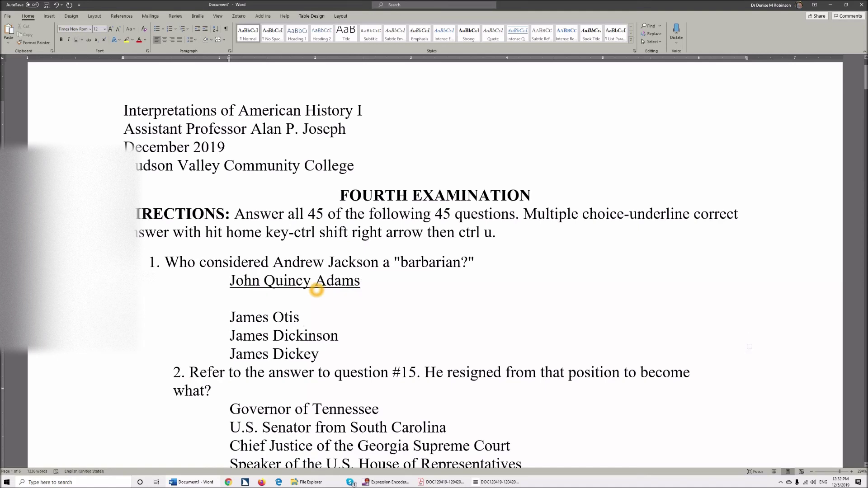
key("Down")
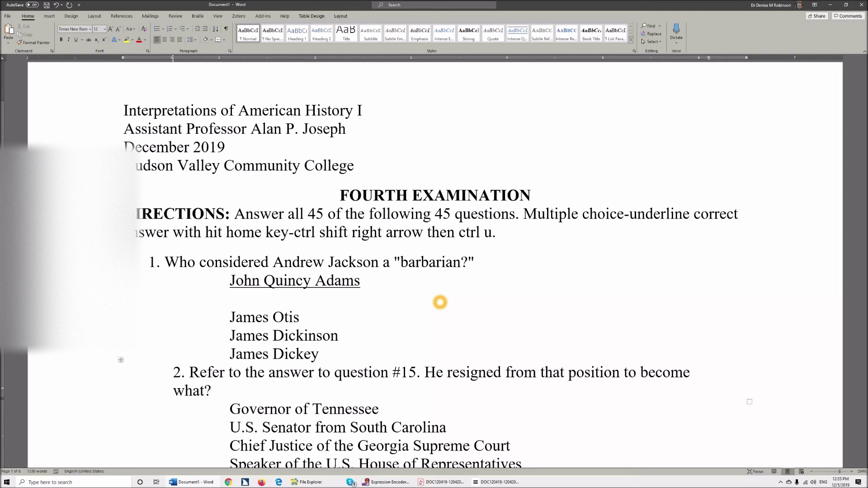
Step: Share the exam as an attached Word document, Document1.docx, in a new email
key("alt+f")
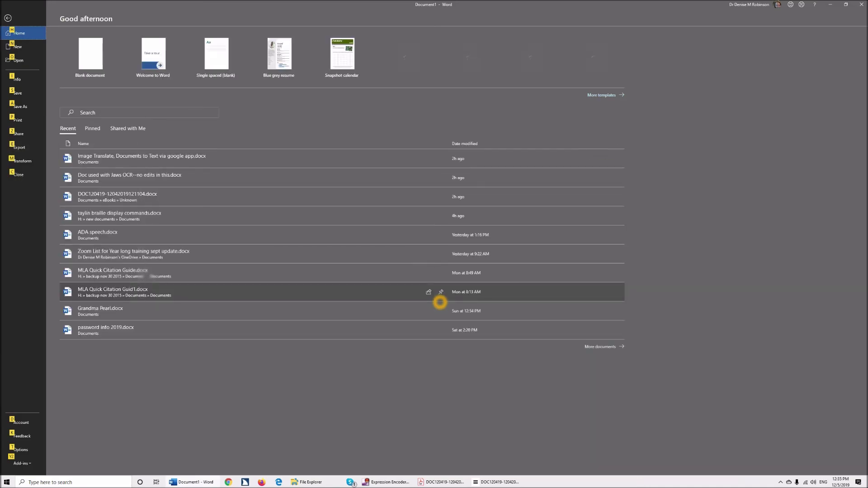
key("z")
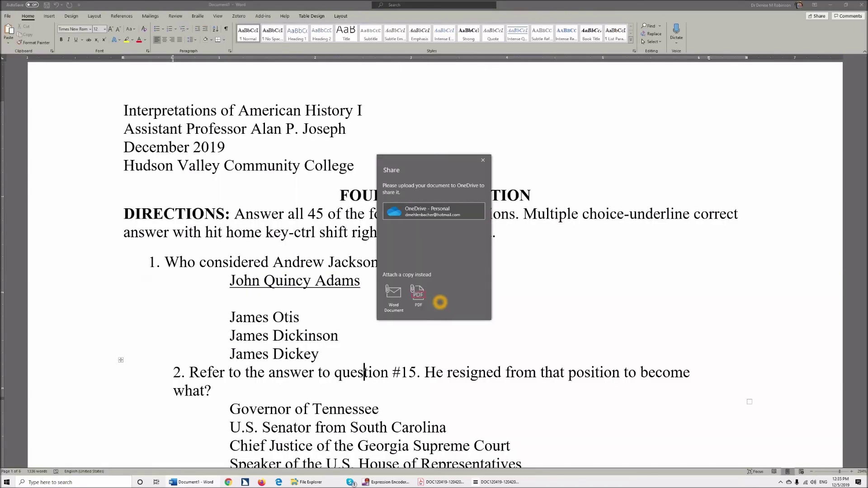
key("Tab")
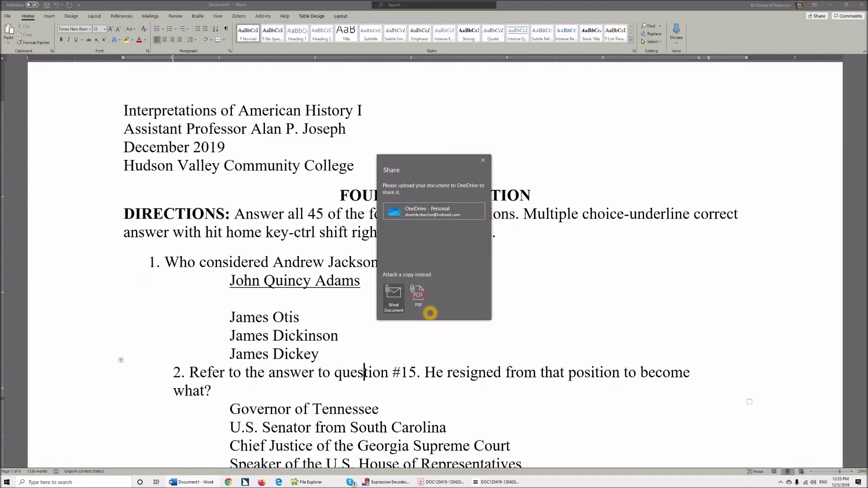
key("Escape")
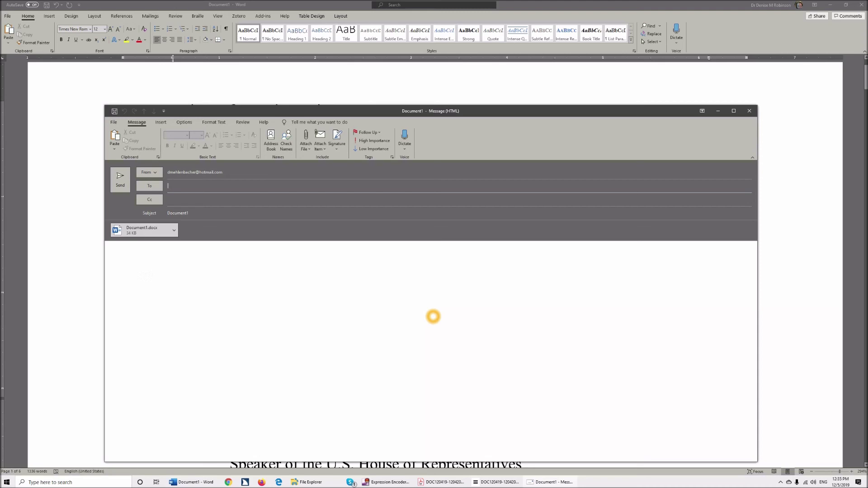
Step: Address the email to the recipient, set subject 'test' and body 'Please see attached'
type("deni")
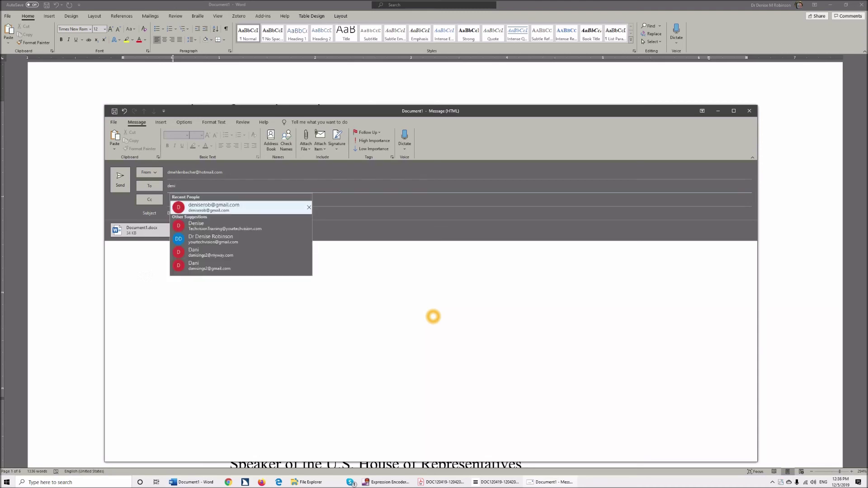
key("Return")
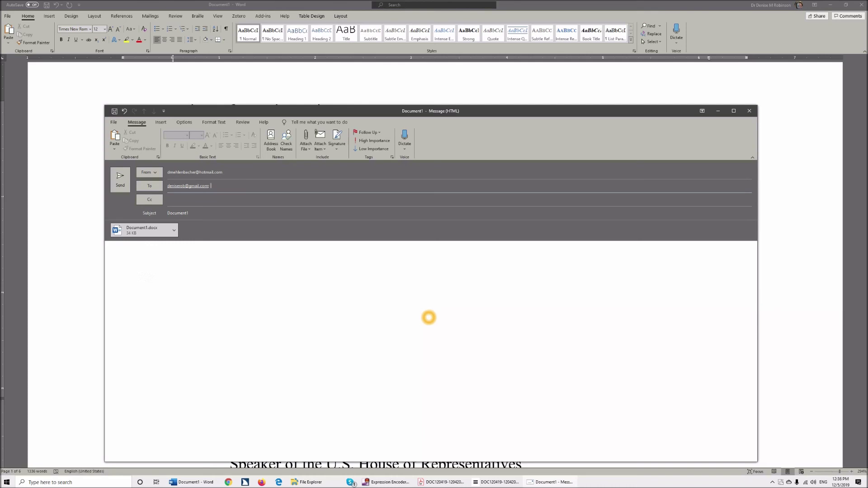
key("Tab")
key("Tab")
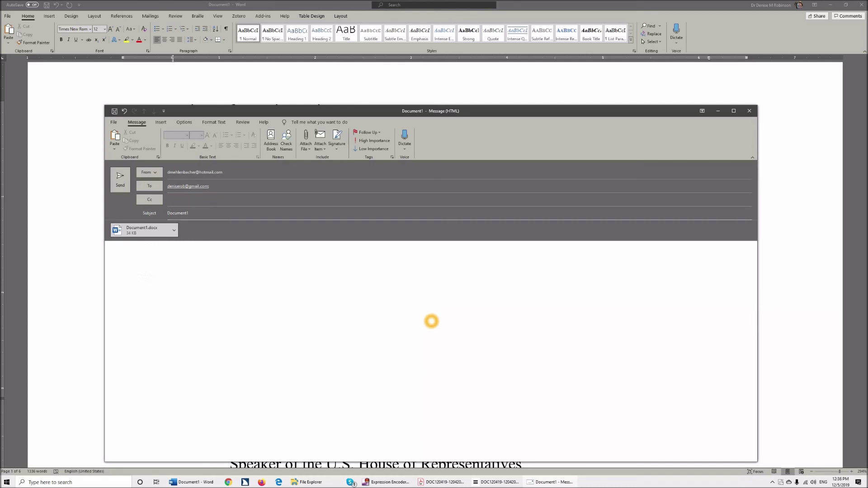
key("shift+End")
type("test")
key("Tab")
key("Tab")
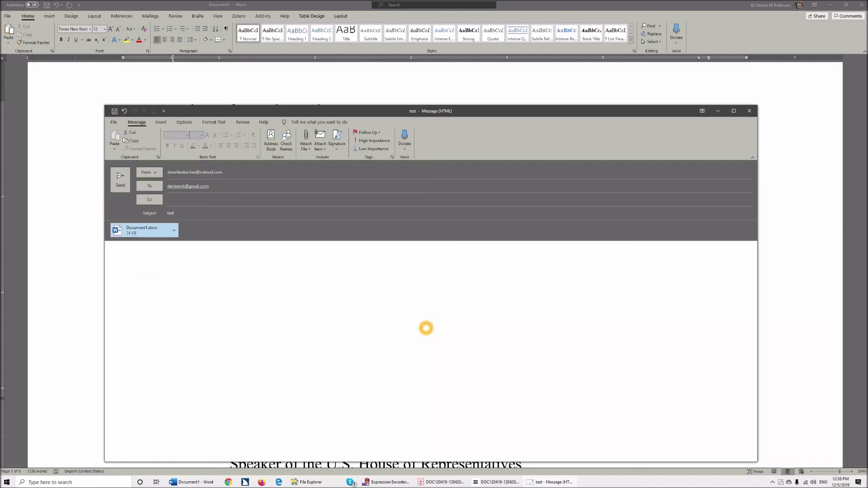
type("P")
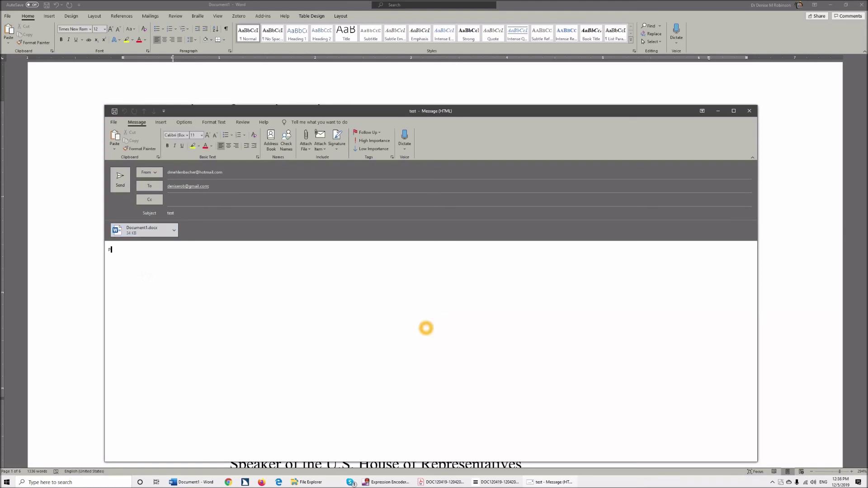
type("lease see attached")
Step: Insert the personal signature into the message and send it
key("alt")
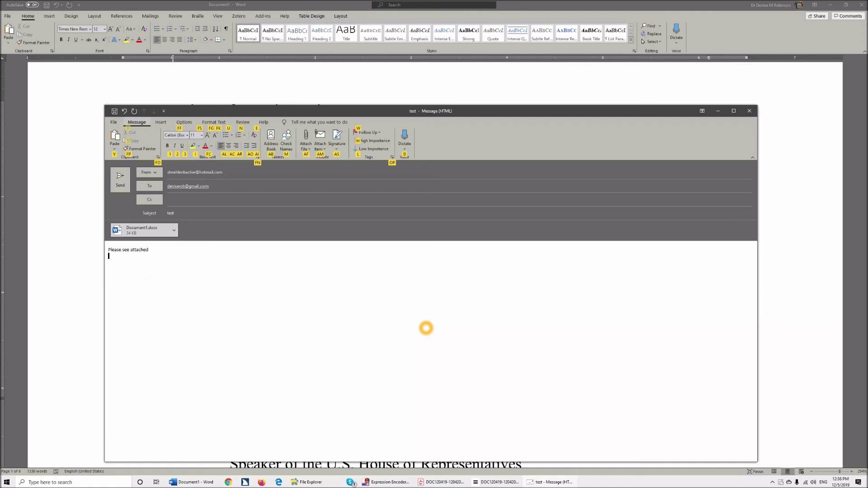
key("a")
key("s")
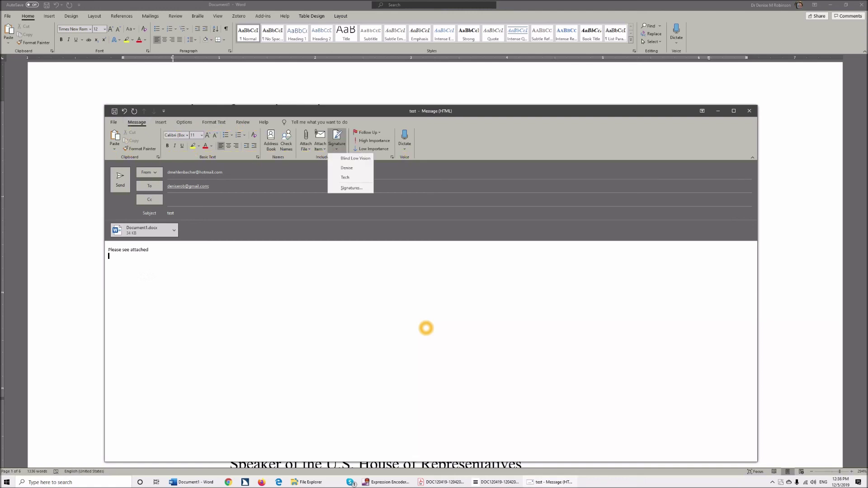
key("Down")
key("Return")
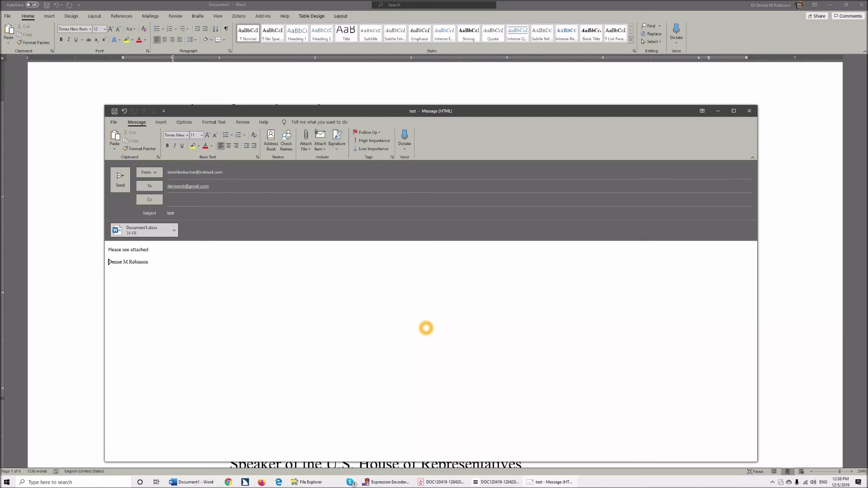
key("alt+s")
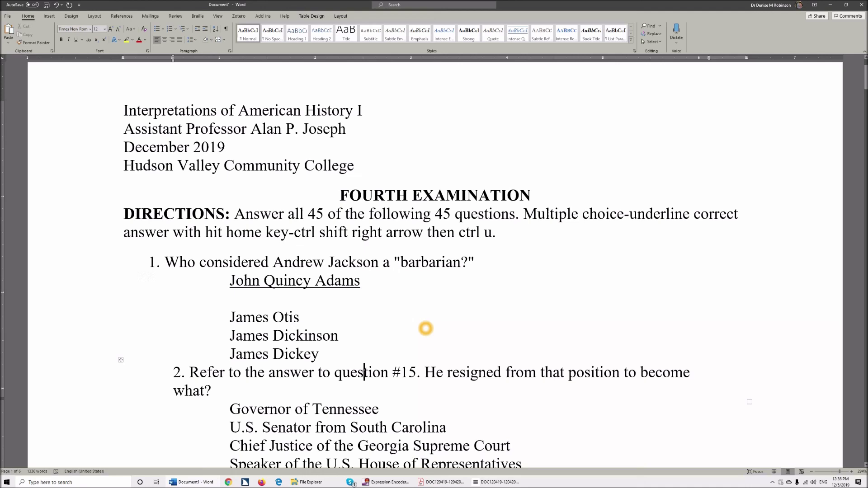
Step: Search the Start menu for 'out' to find the Outlook app
key("super")
type("out")
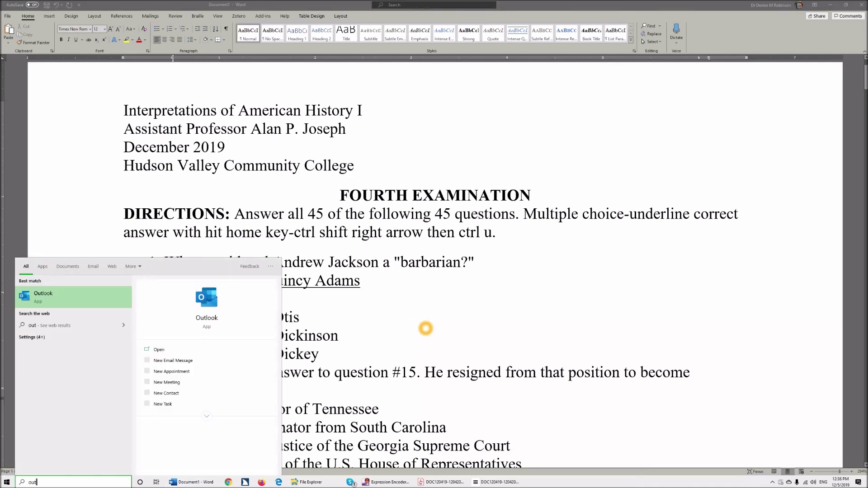